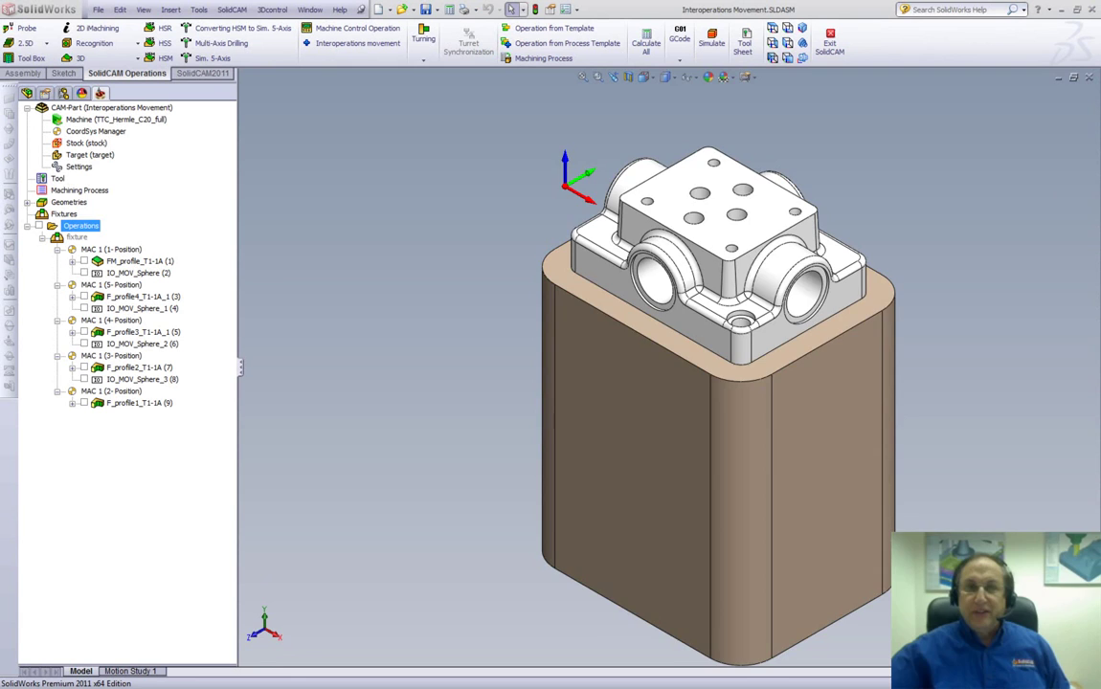
- Select the F_profile1_T1-1A operation and inspect the part's front bore and top face
left_click(139, 403)
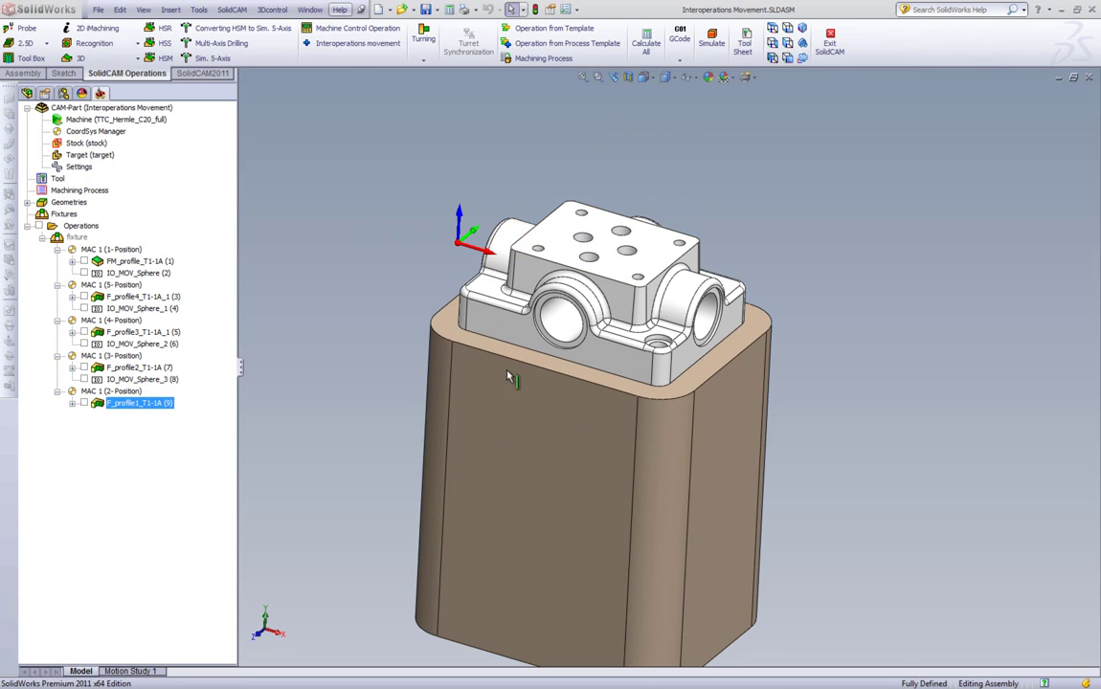
middle_click_drag(517, 432, 710, 326)
left_click(580, 344)
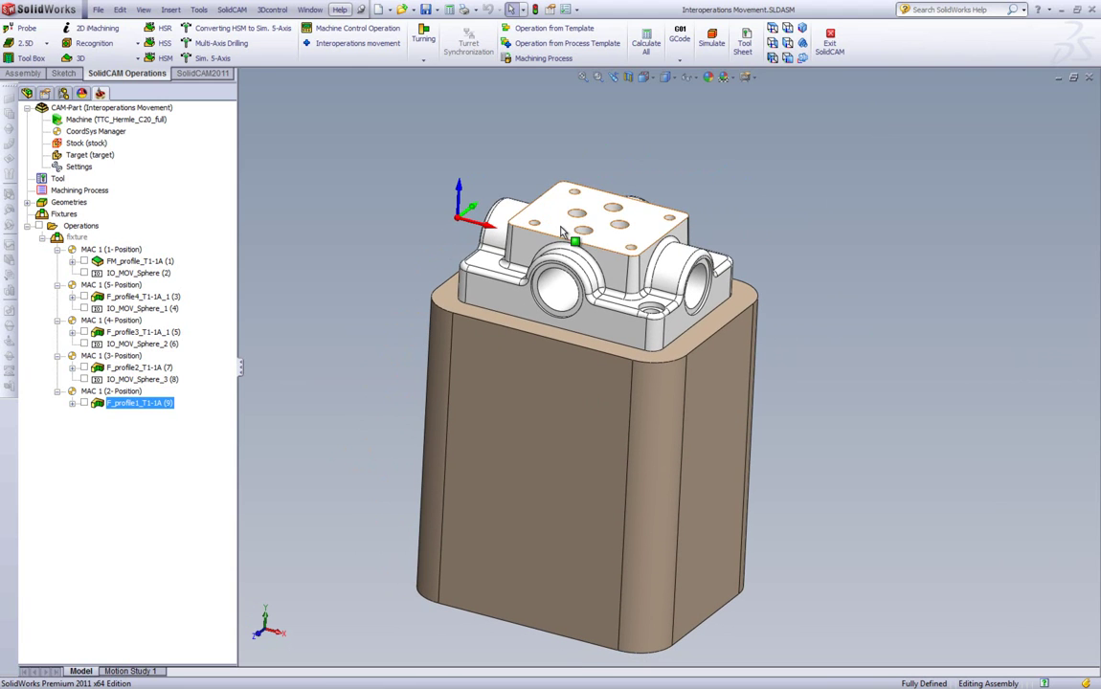
left_click(563, 232)
left_click(401, 101)
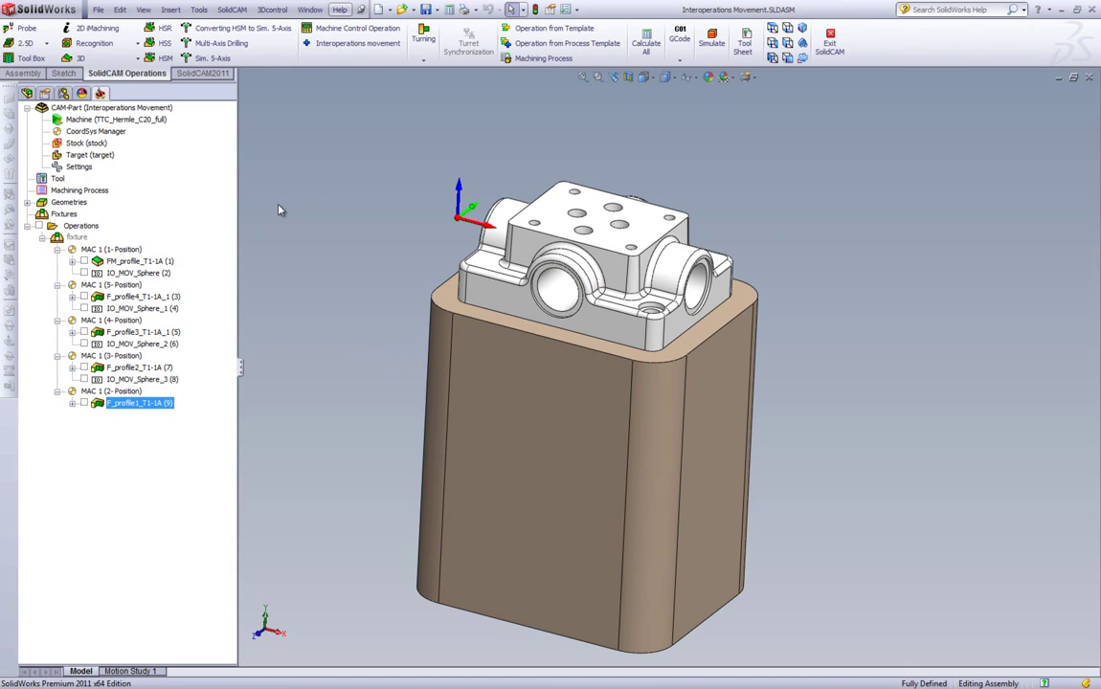
- Display the F_profile4, F_profile3, F_profile2 and F_profile1 toolpaths on the part
left_click(84, 260)
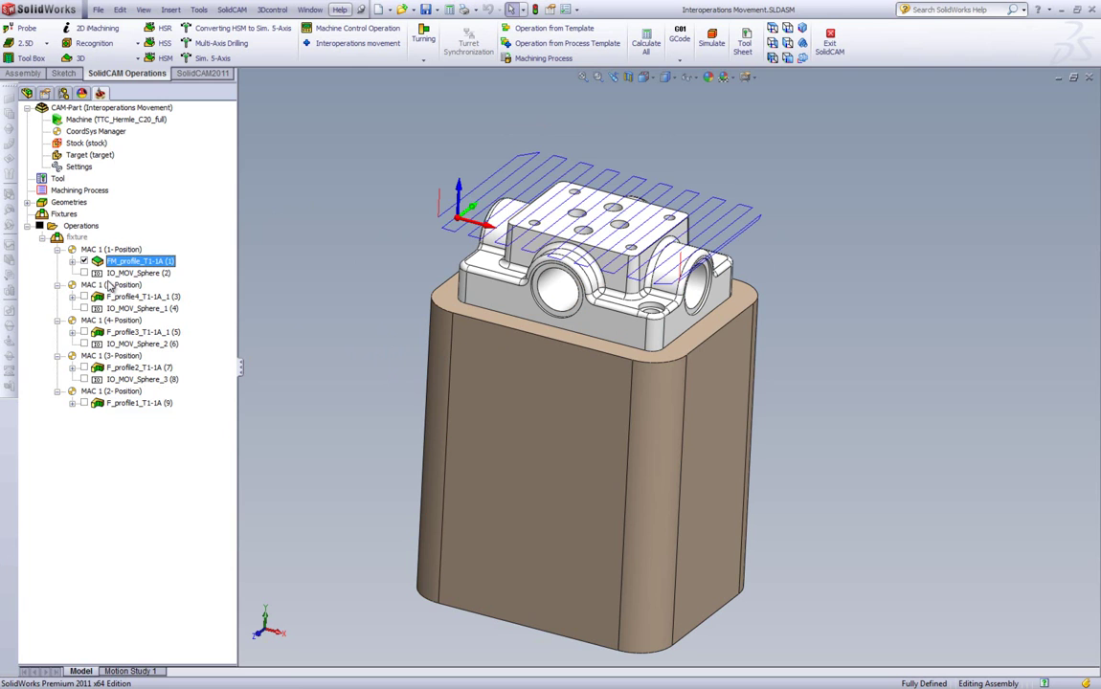
left_click(84, 261)
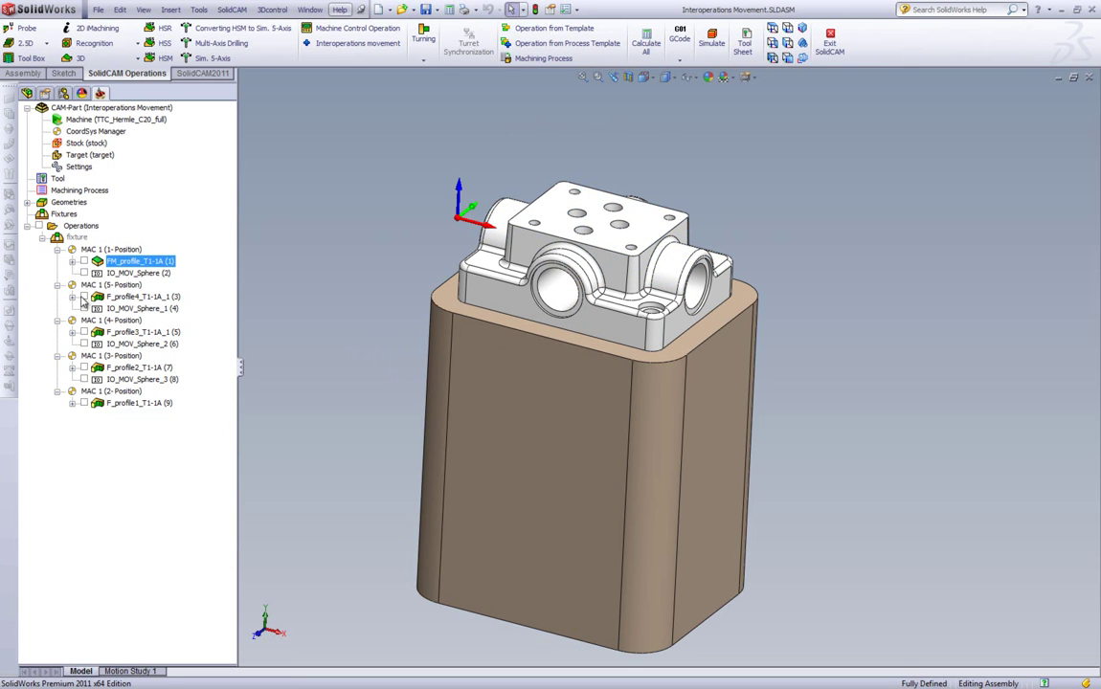
left_click(84, 297)
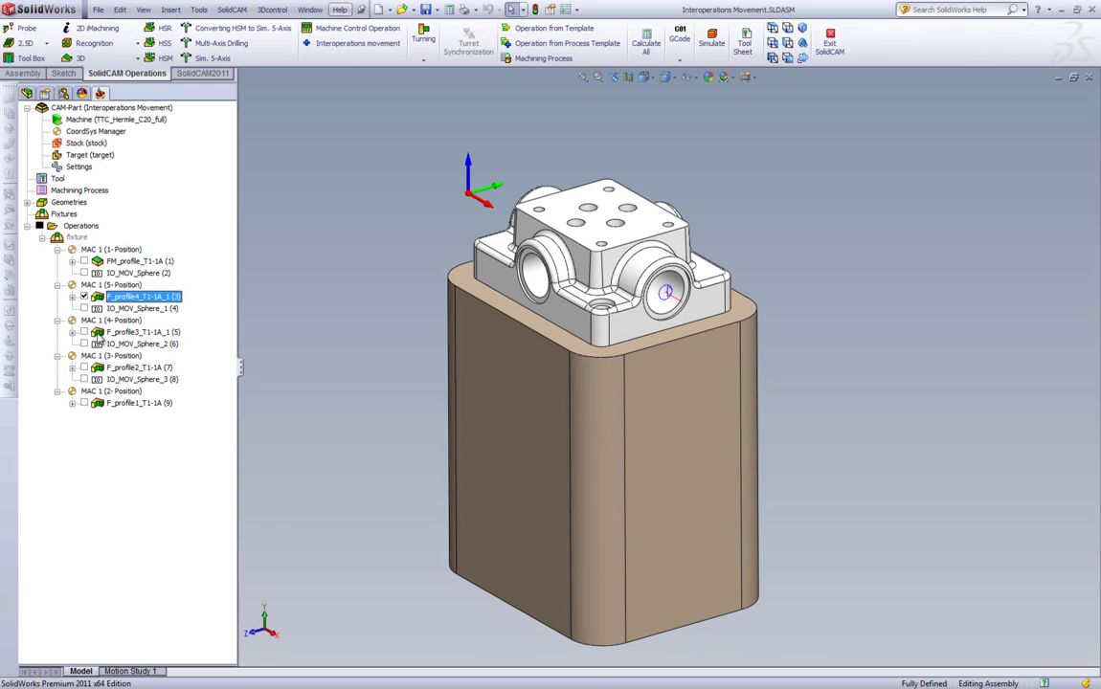
left_click(85, 332)
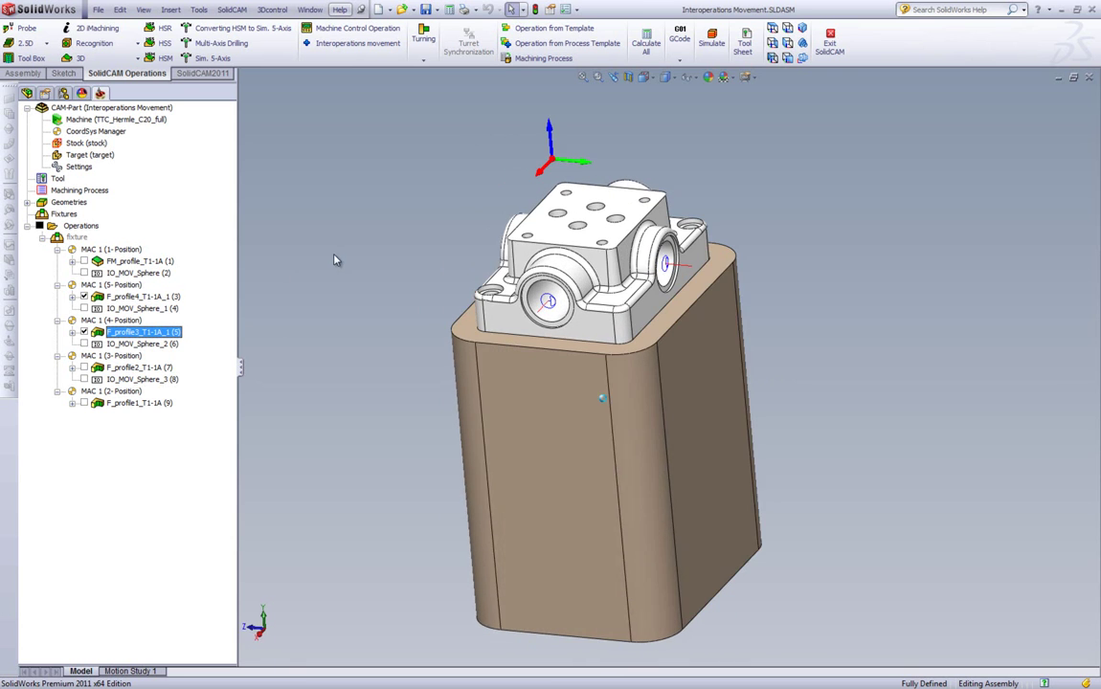
left_click(84, 368)
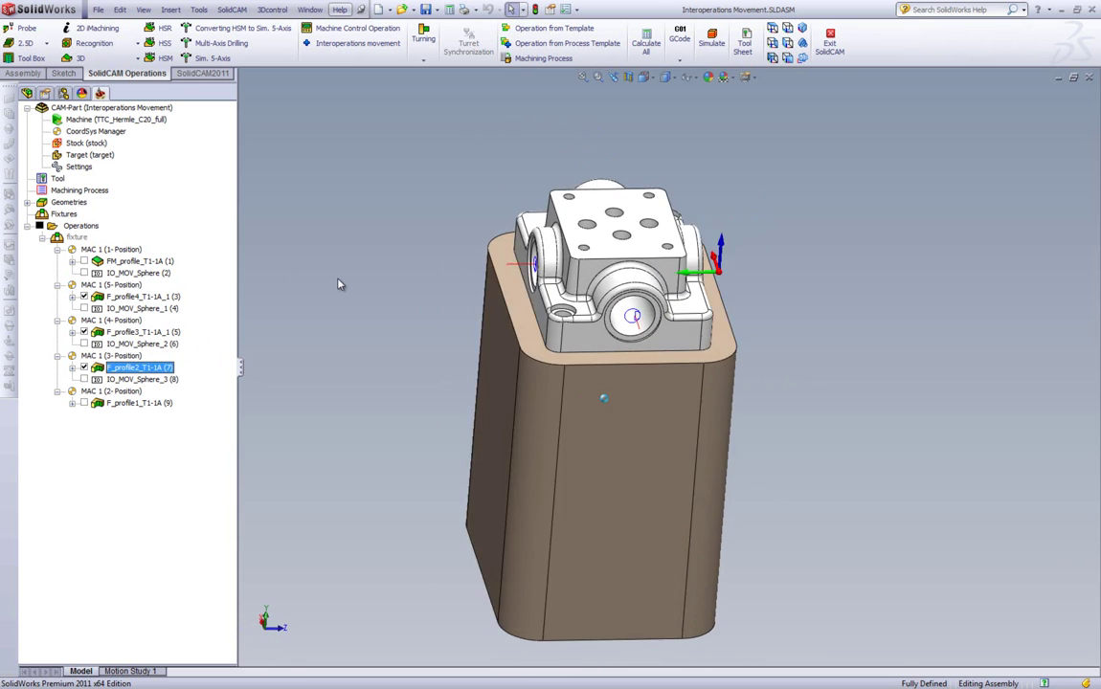
left_click(84, 403)
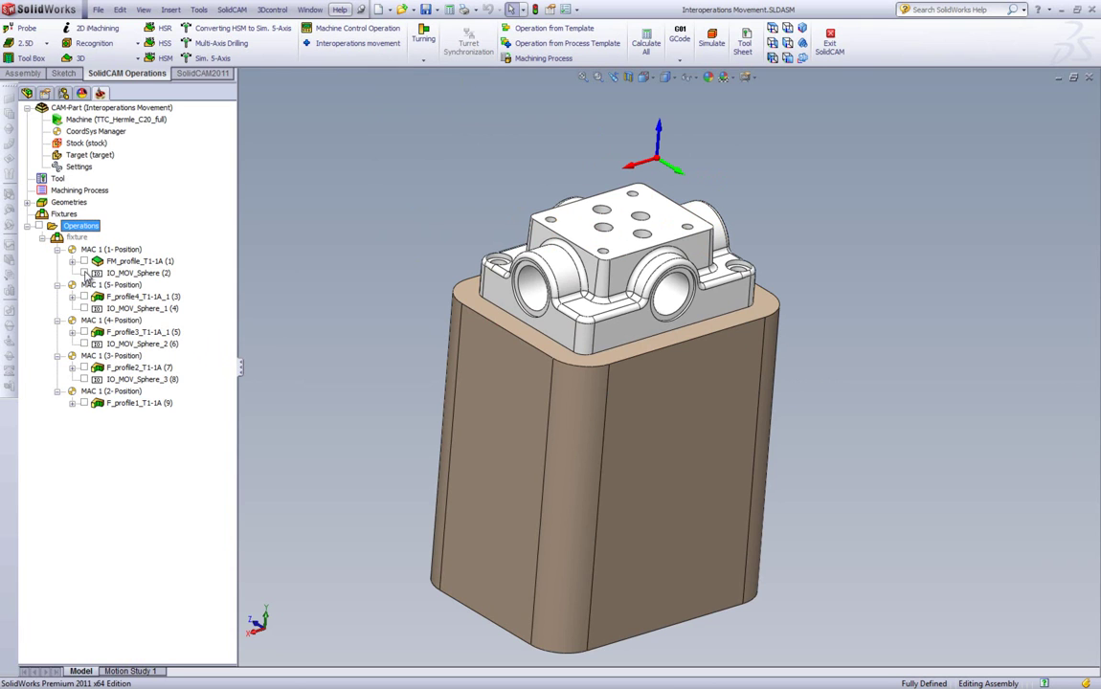
- Show the IO_MOV_Sphere clearance arc with the F_profile4_T1-1A_1 toolpath, rotating to view it
left_click(84, 273)
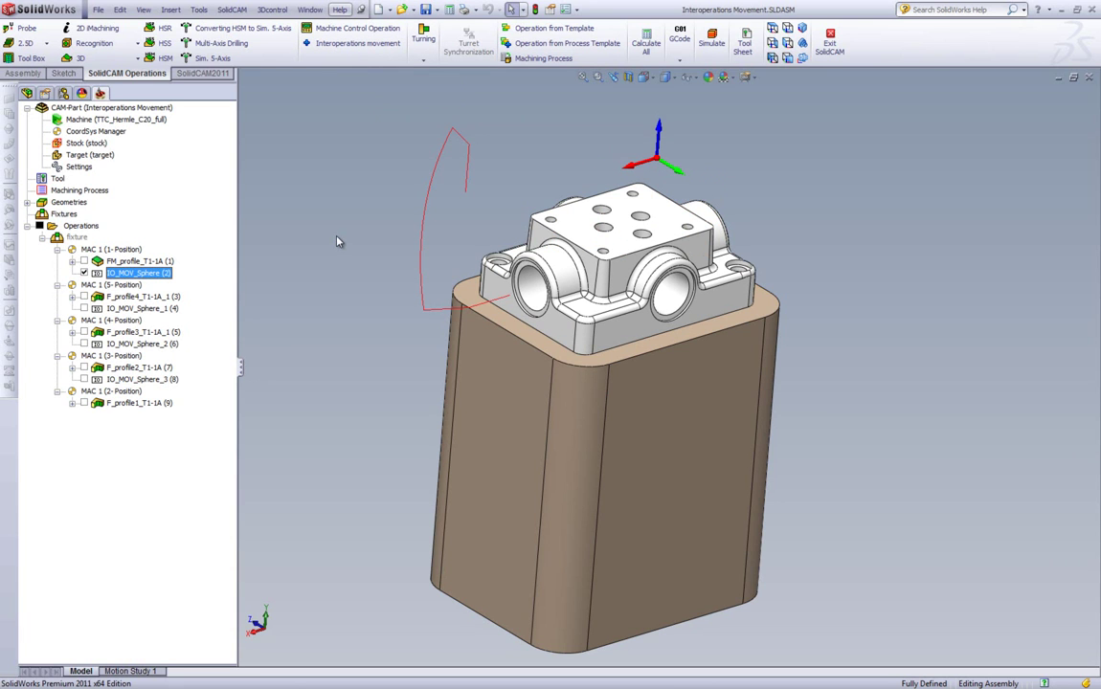
left_click(84, 296)
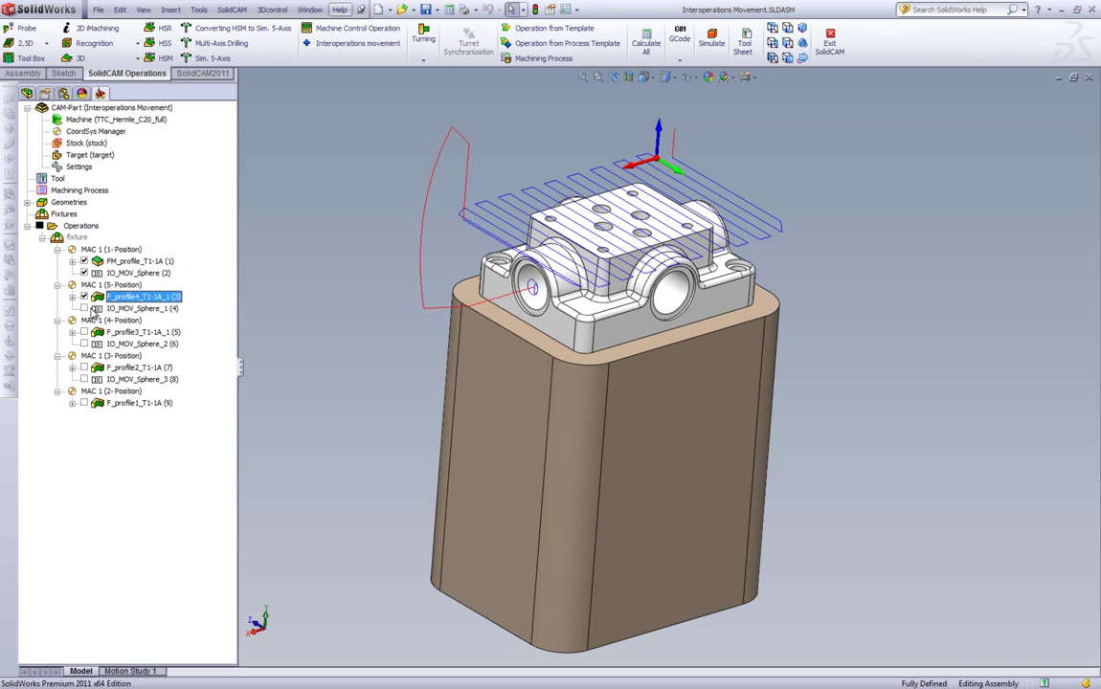
key("Right")
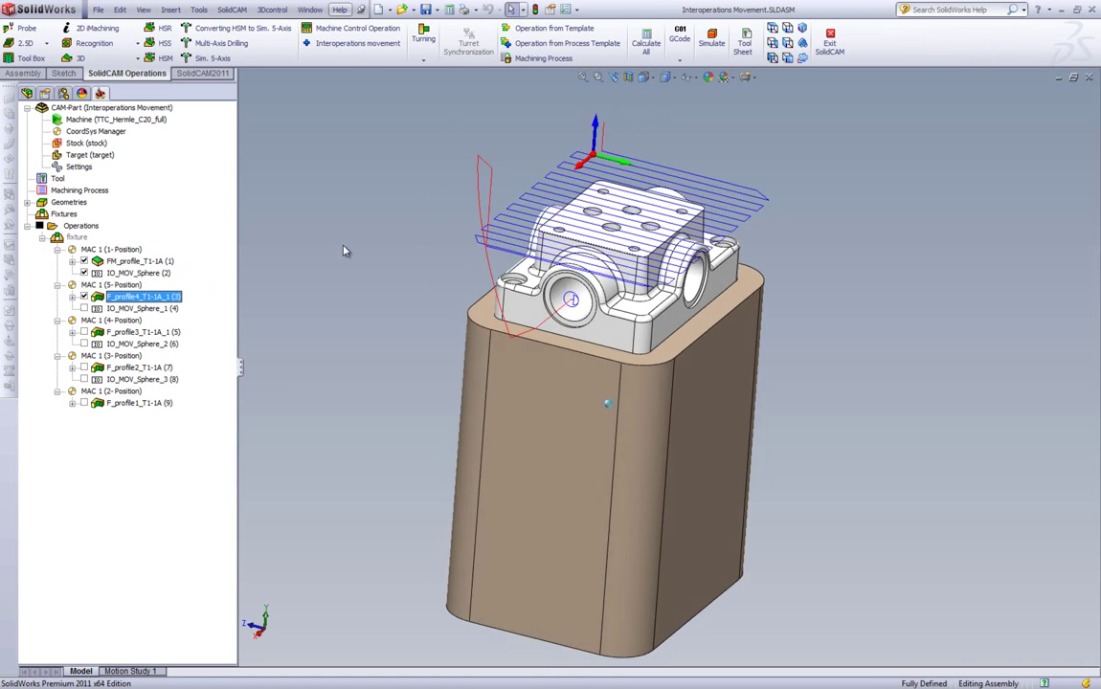
middle_click_drag(345, 251, 819, 240)
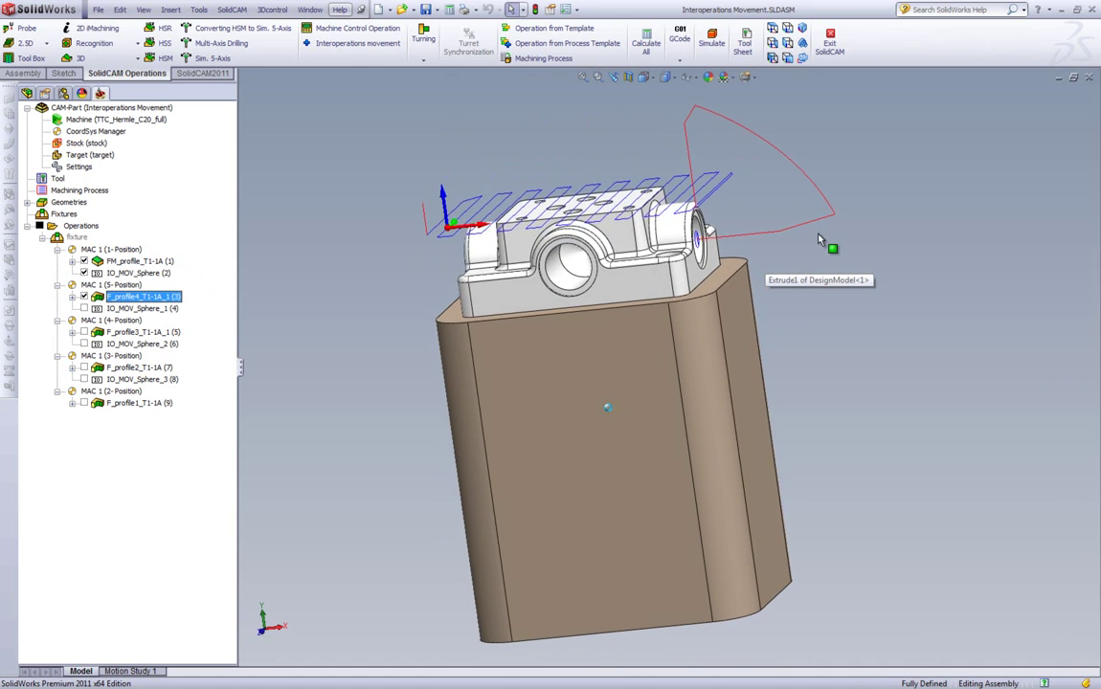
key("Left")
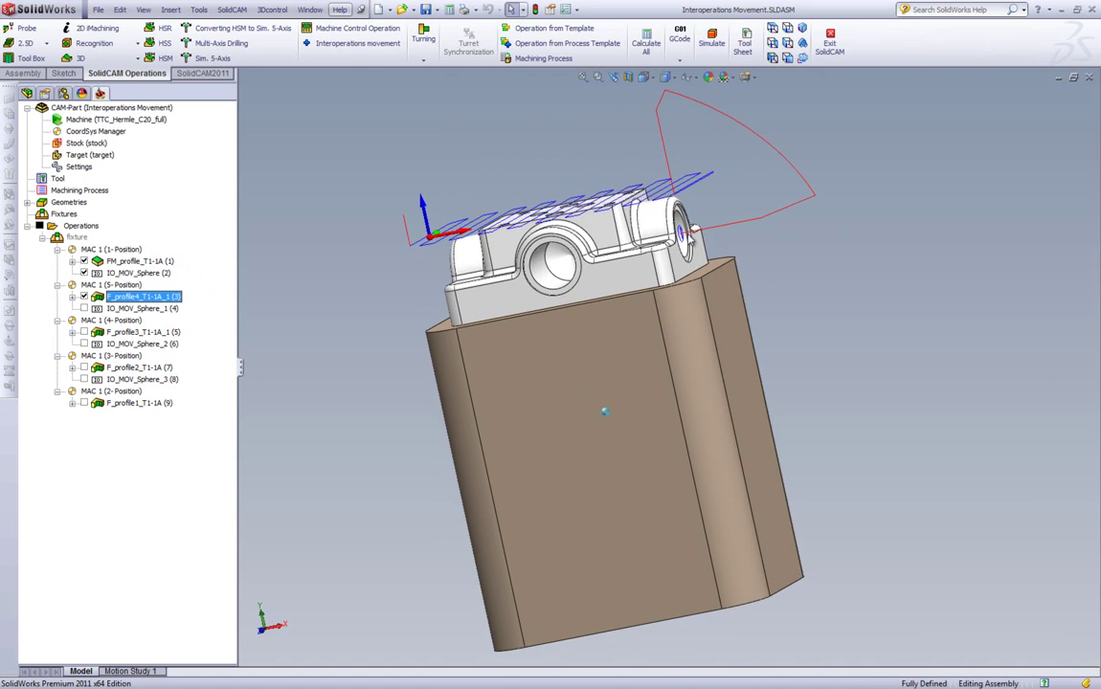
key("Left")
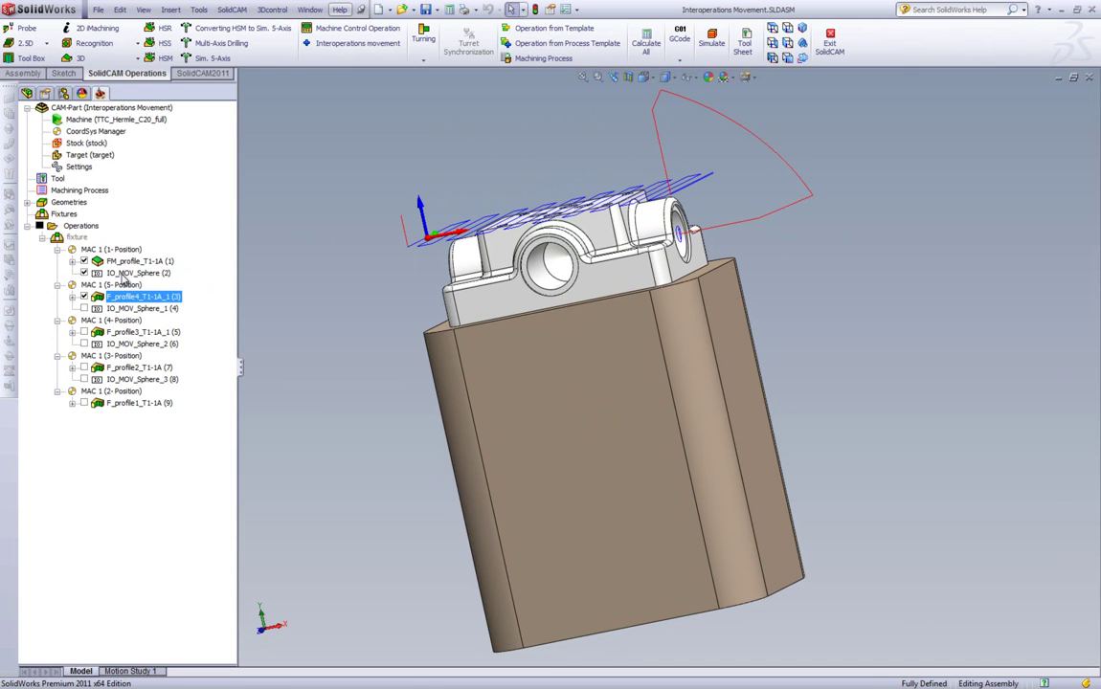
- Open IO_MOV_Sphere's settings (sphere radius 100) and reposition the dialog beside the part
double_click(124, 274)
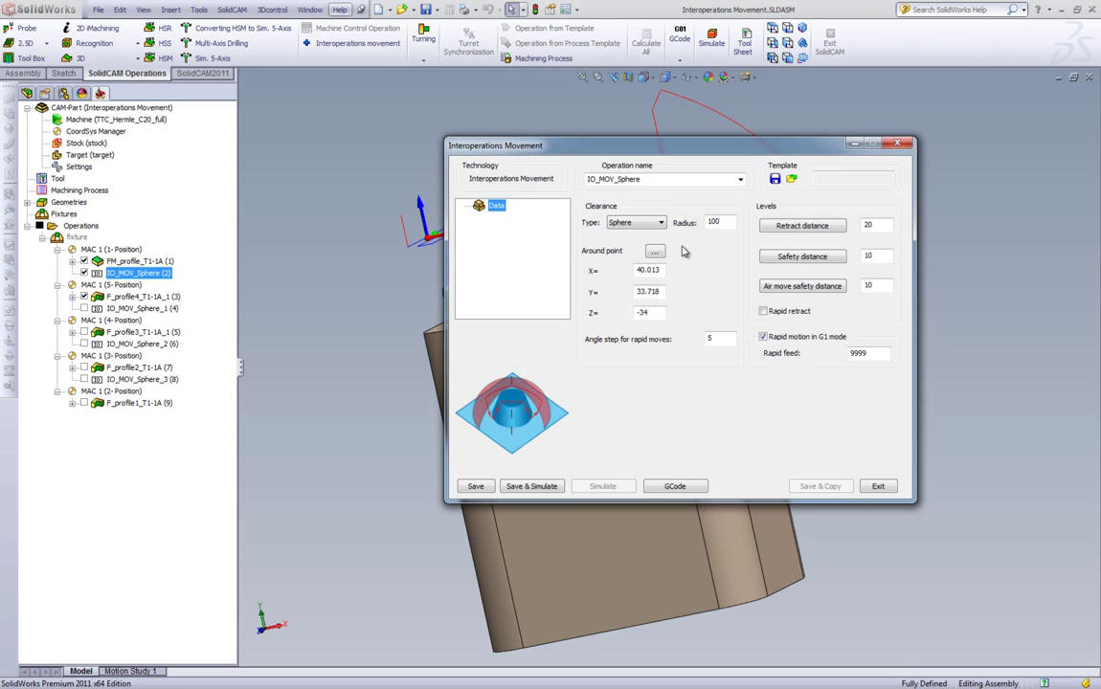
left_click_drag(613, 153, 573, 144)
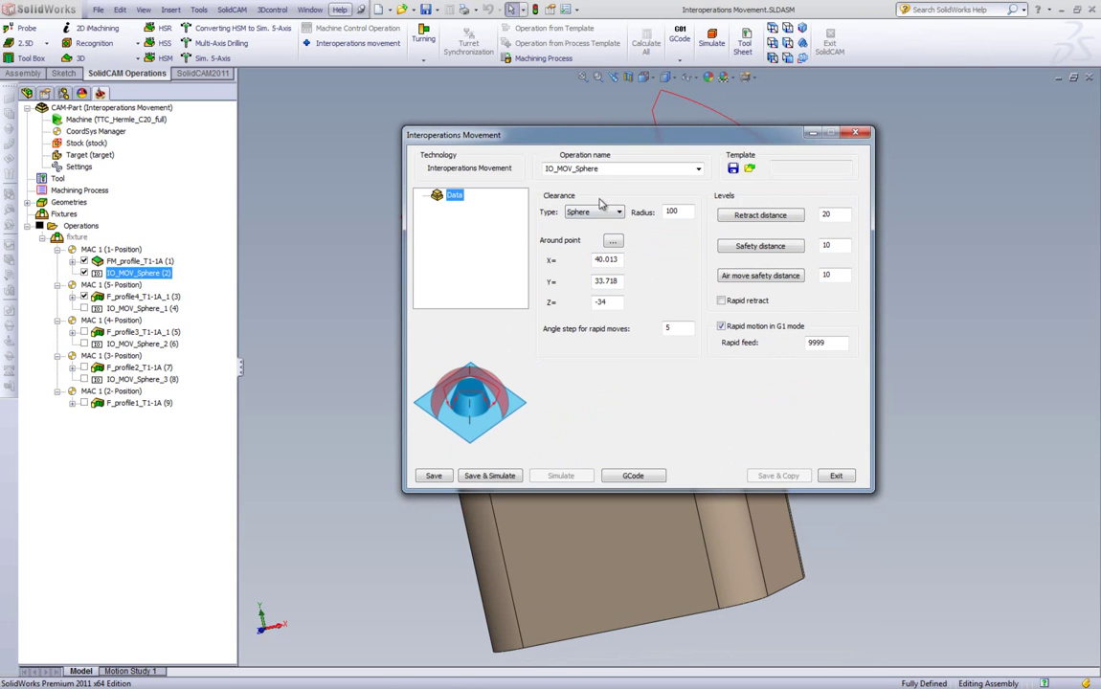
left_click_drag(541, 134, 30, 112)
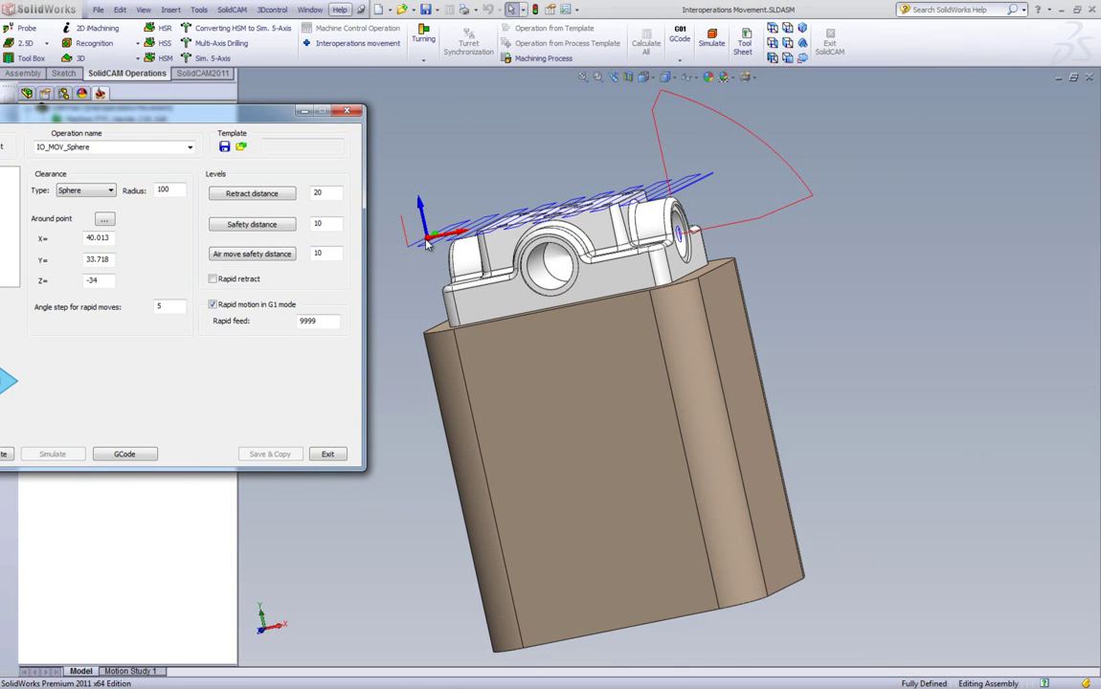
left_click_drag(192, 112, 273, 120)
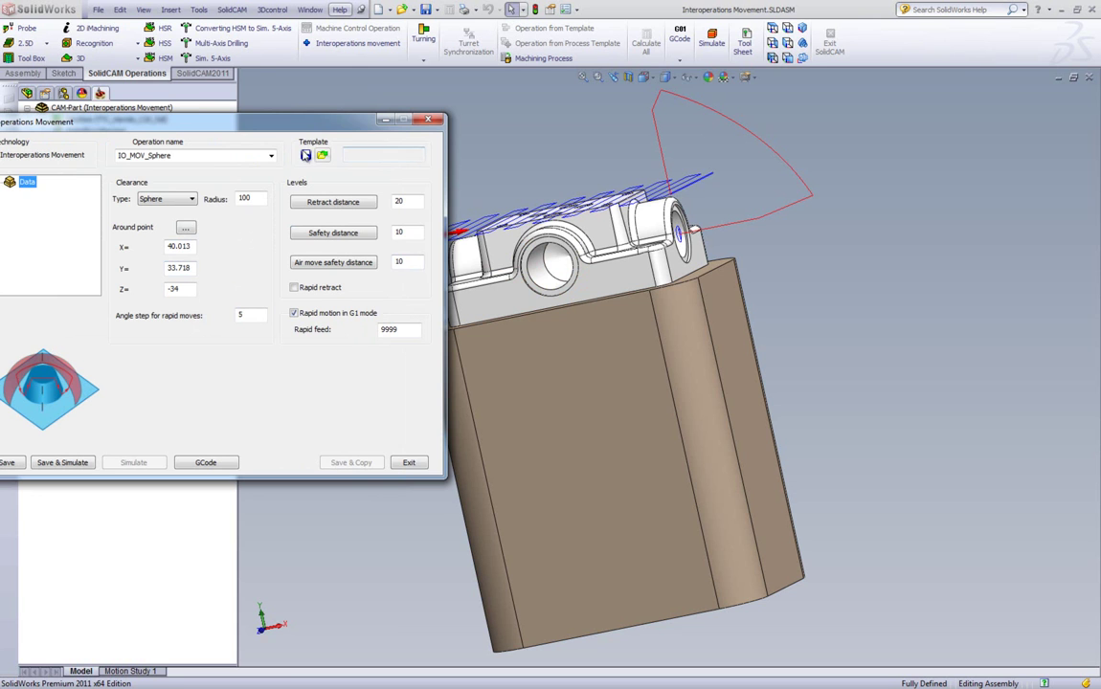
left_click_drag(278, 126, 387, 103)
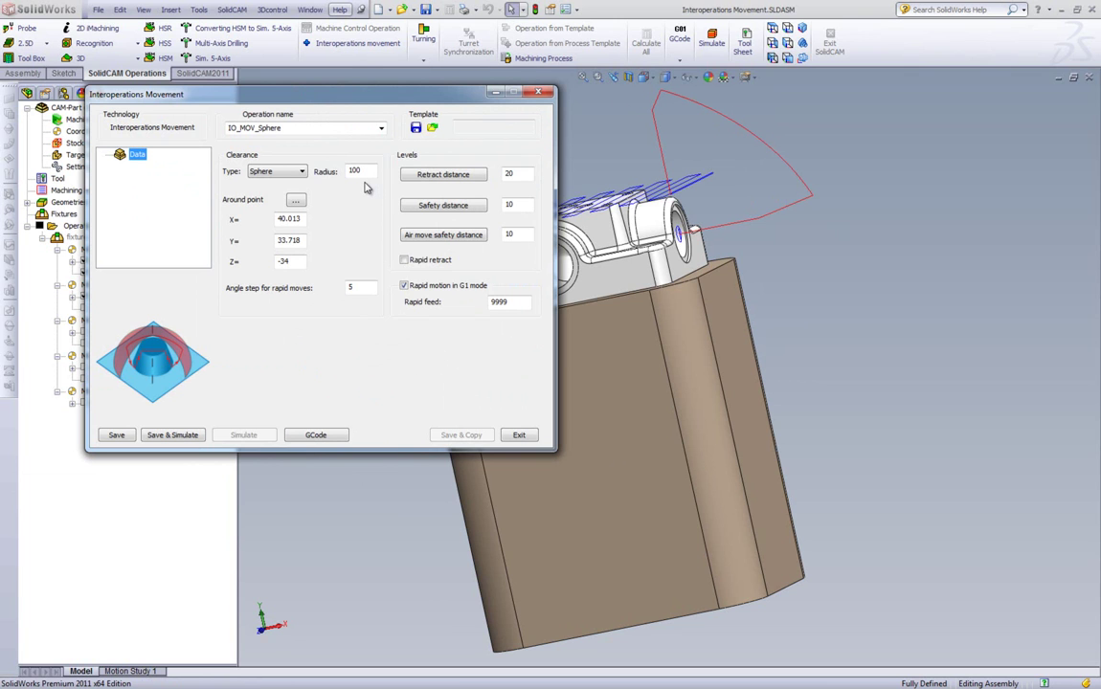
left_click_drag(373, 95, 522, 82)
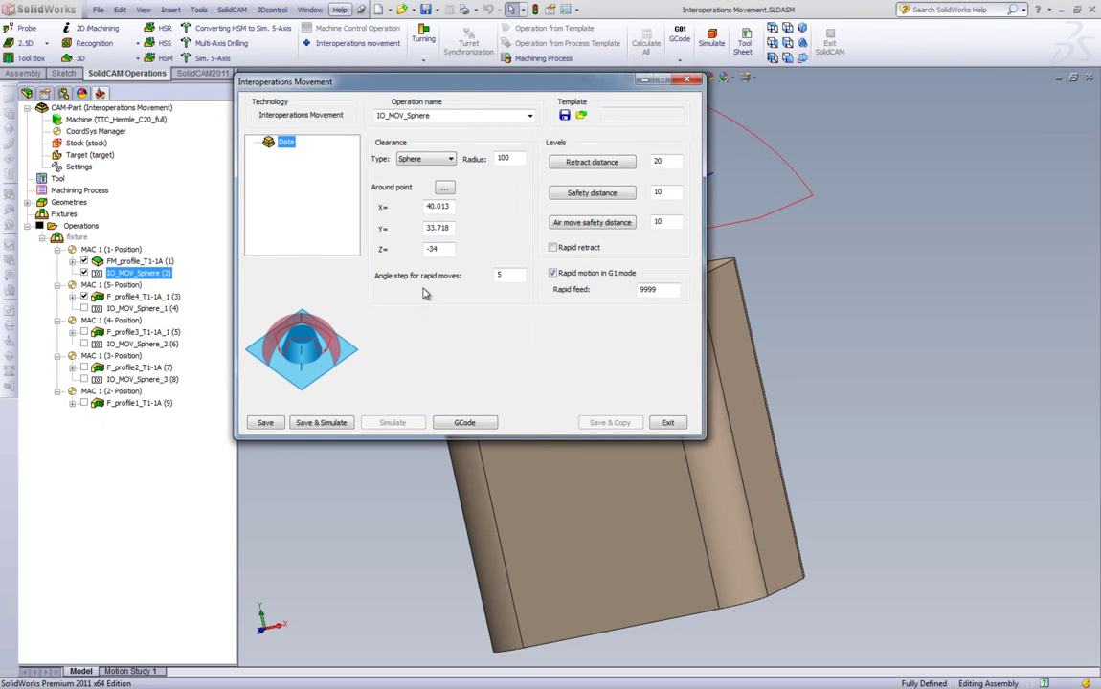
left_click_drag(496, 95, 291, 117)
scroll(677, 143, "down", 4)
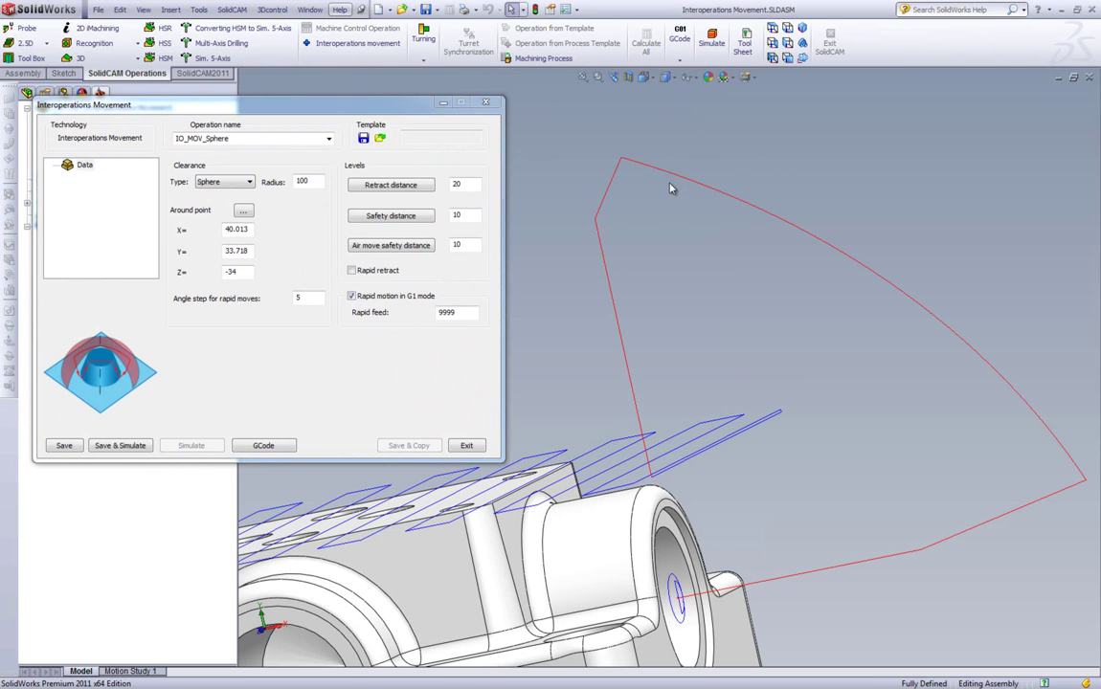
left_click_drag(263, 106, 507, 84)
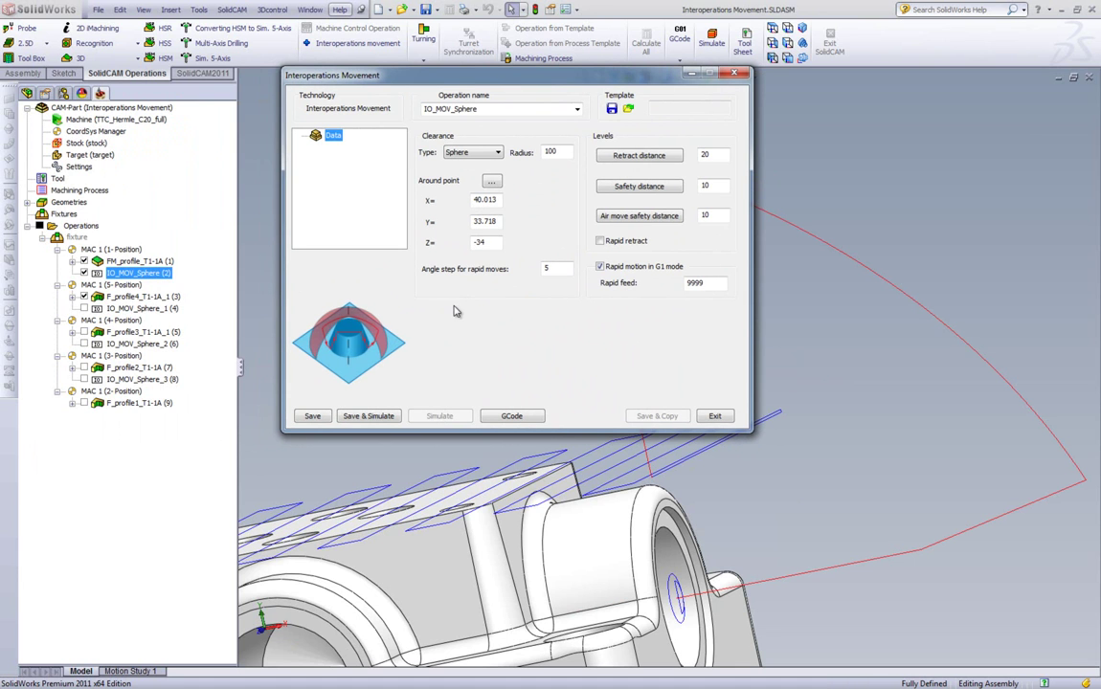
left_click_drag(474, 77, 329, 94)
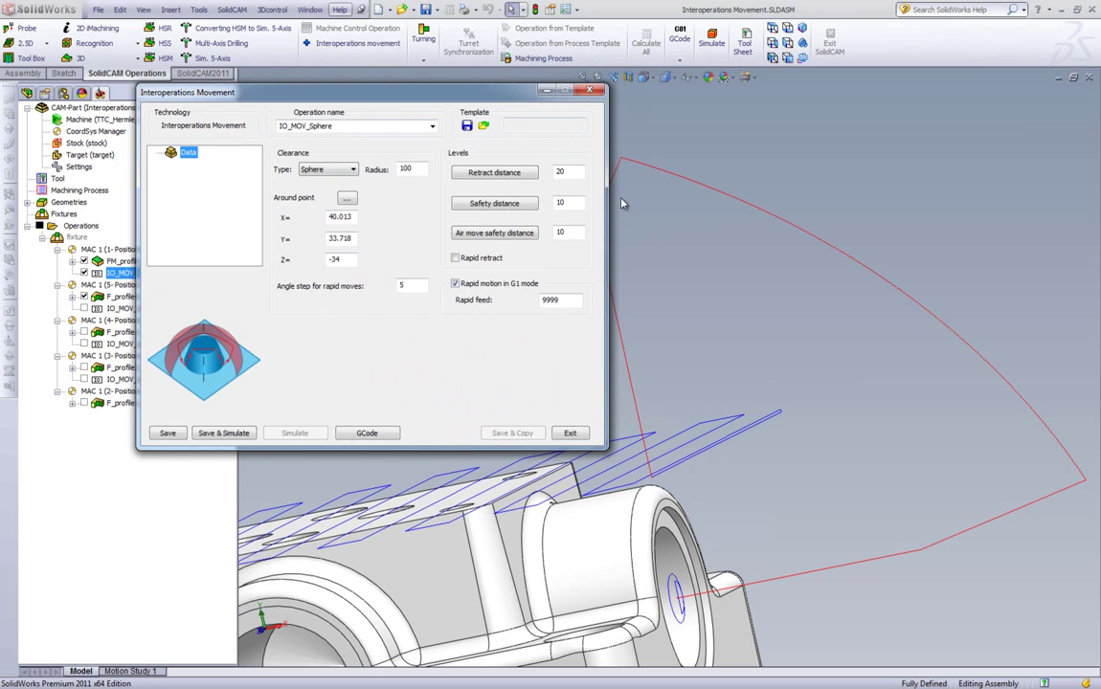
- Change the IO_MOV_Sphere angle step for rapid moves from 30 to 5
left_click(407, 285)
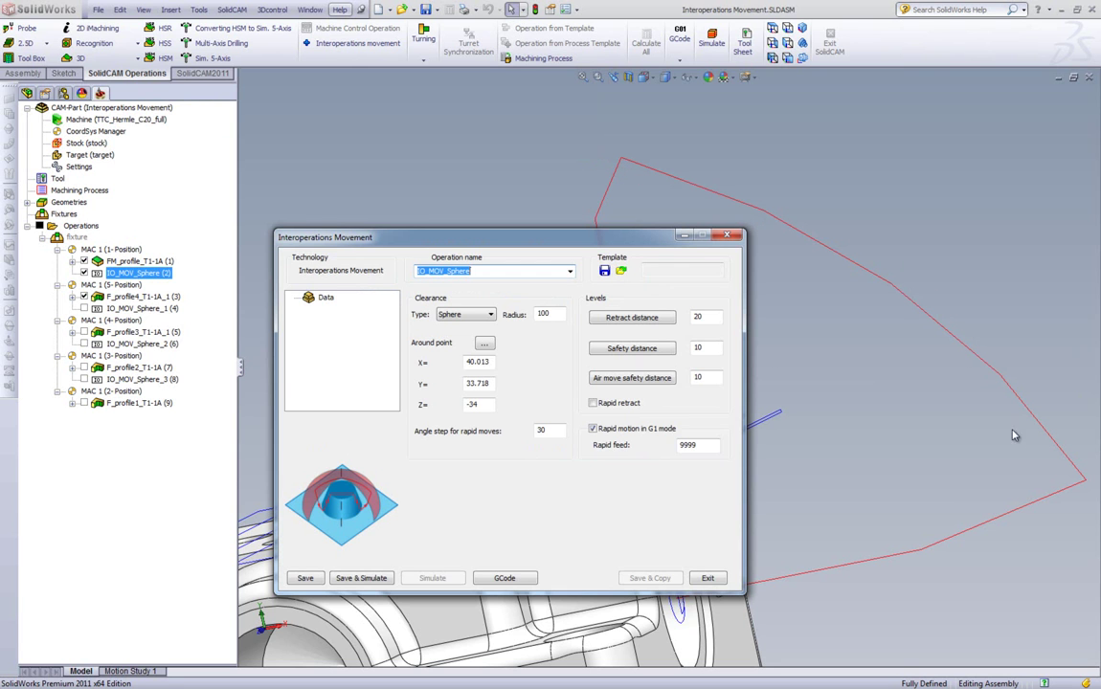
left_click_drag(496, 233, 446, 175)
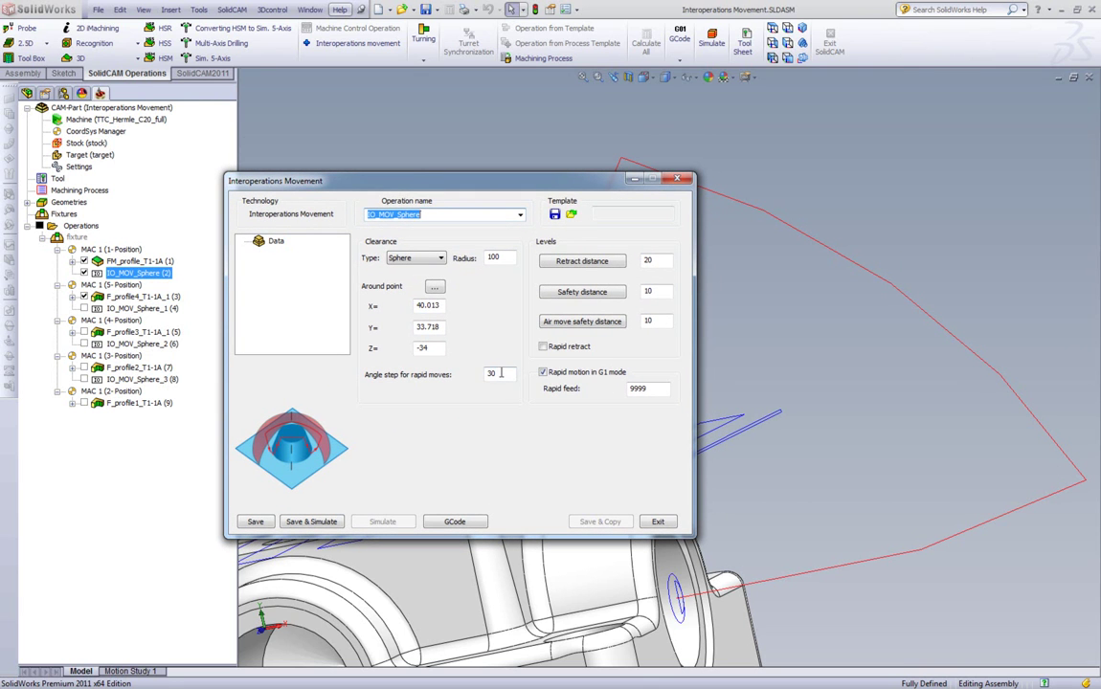
left_click(435, 377)
type("5")
key("Return")
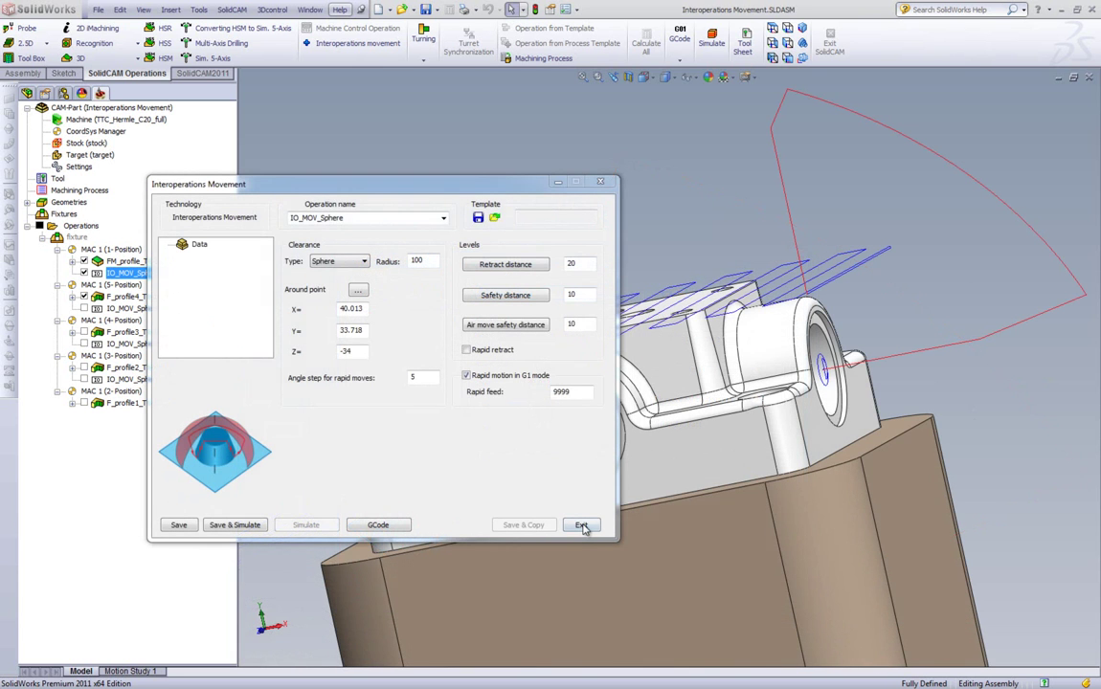
- Close the sphere settings and start a new interoperations movement, defaulting to IO_MOV_Plane at Z 150
left_click(581, 526)
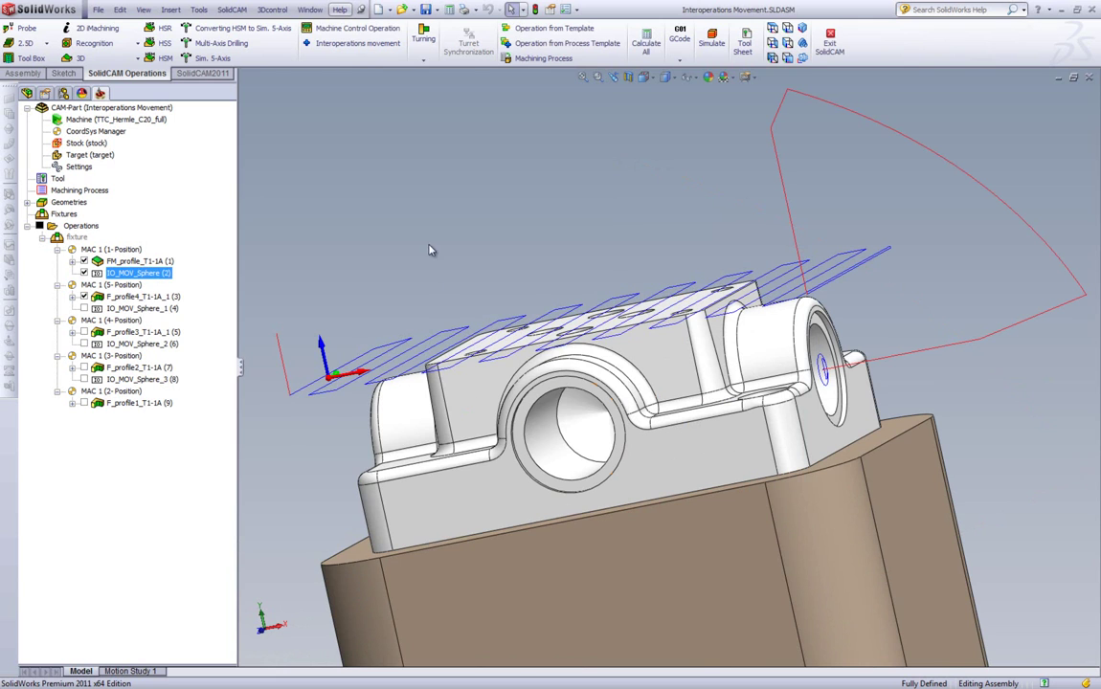
left_click(84, 272)
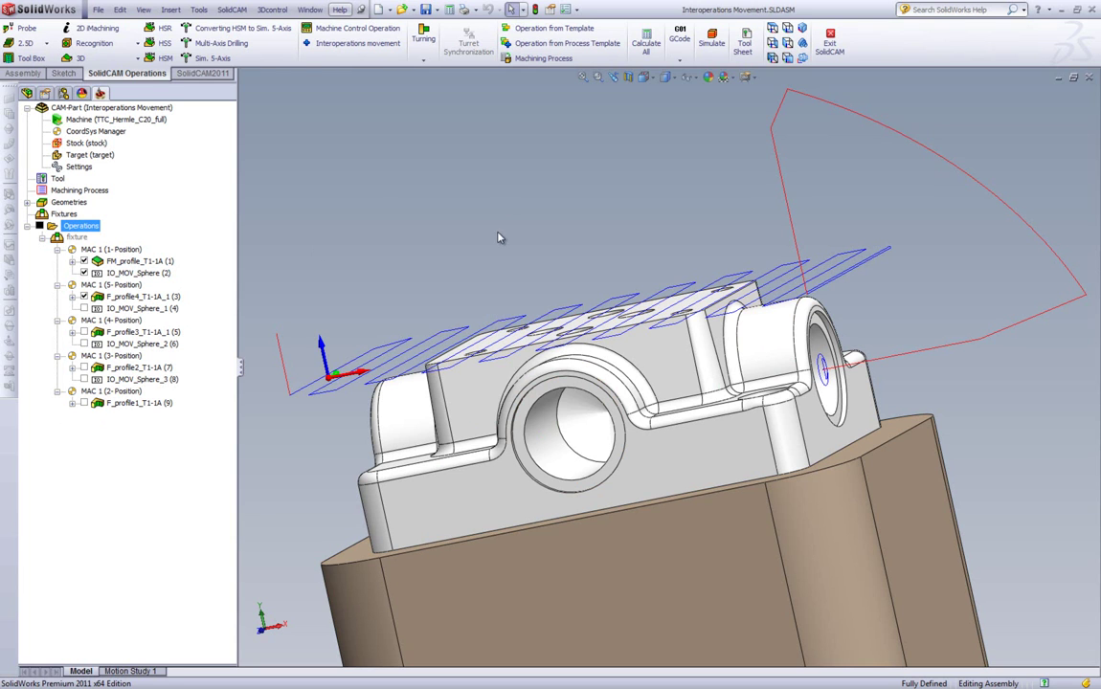
left_click(345, 47)
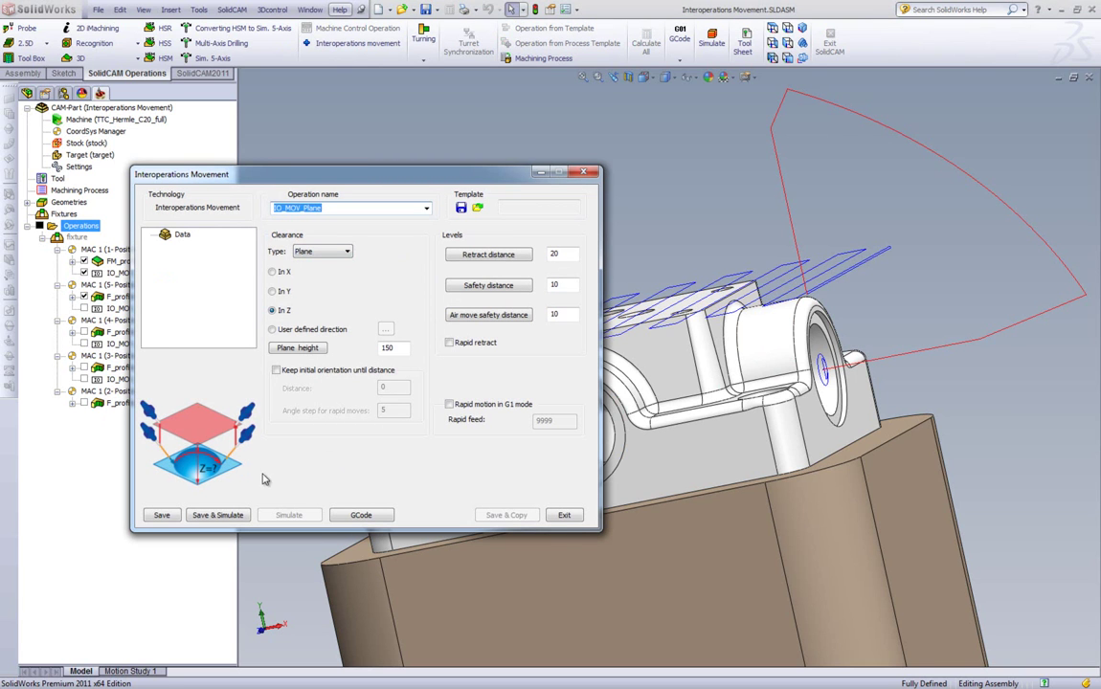
- Exit the new IO_MOV_Plane movement settings without saving
left_click(563, 518)
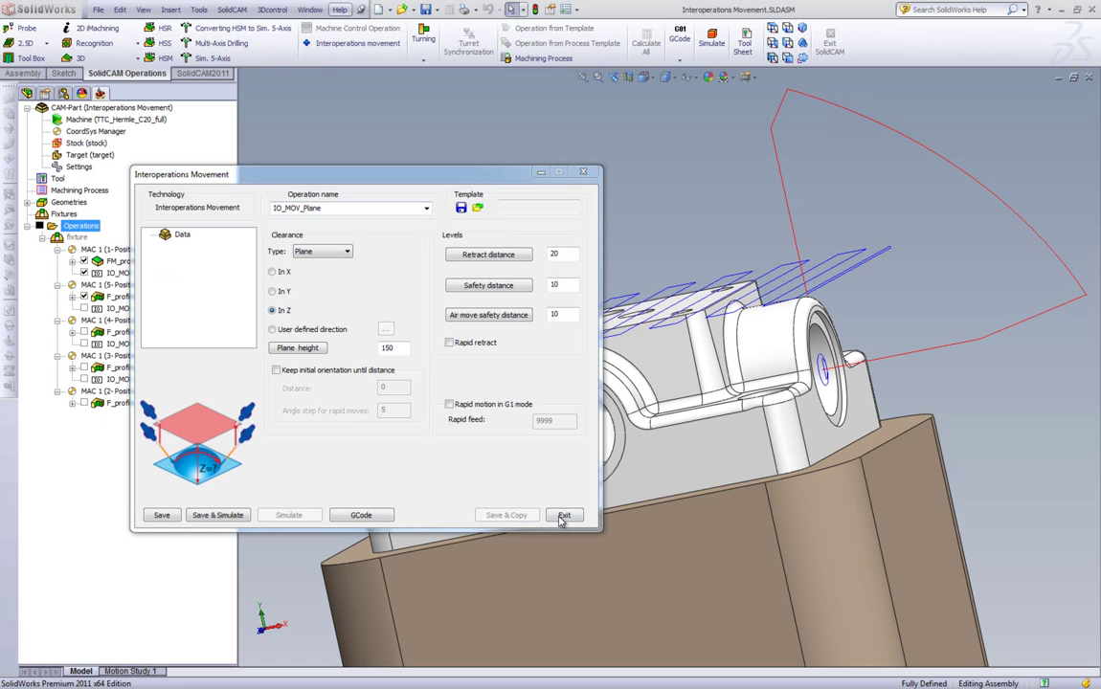